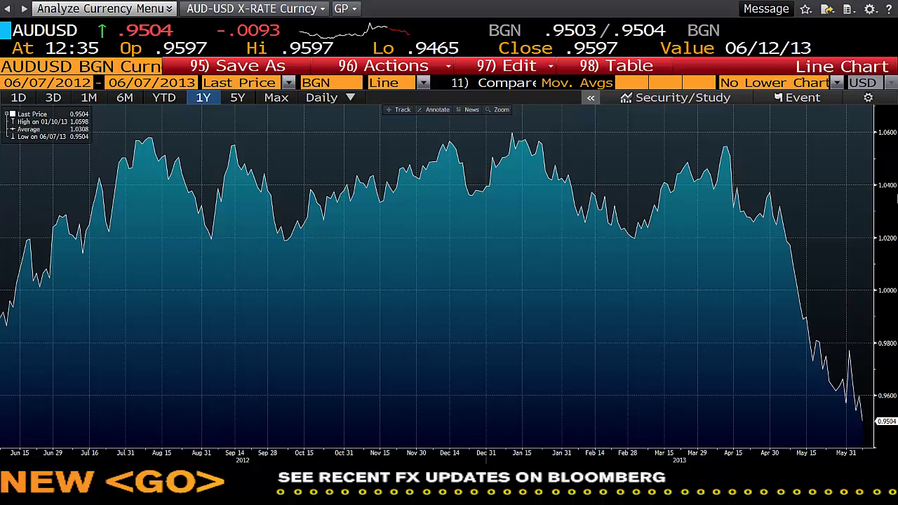
Step: Search 'BACKTEST' to list matching functions such as BTST, BT and FTST
{"action": "type", "text": "BACKTEST"}
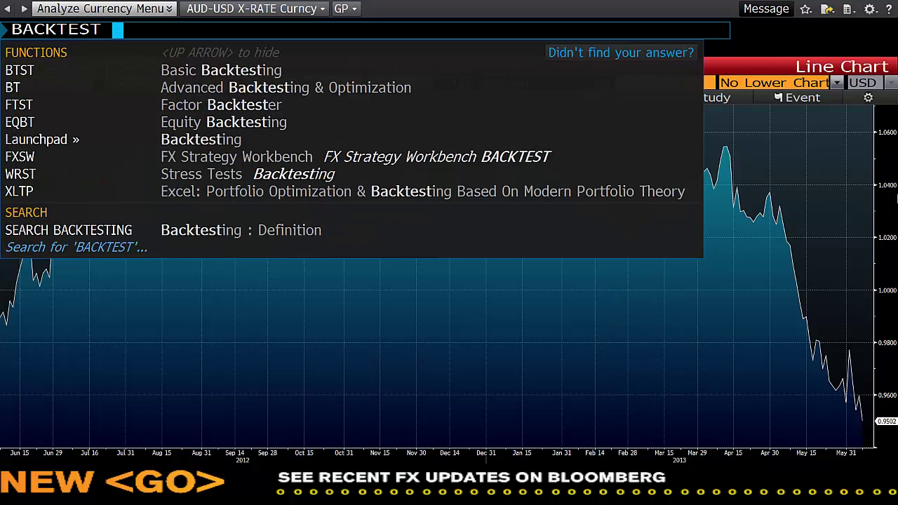
Step: Open BTST Basic Backtesting for AUDUSD and sort strategies by Profit (Loss) Total, highest first
{"action": "left_click", "coordinate": [608, 77]}
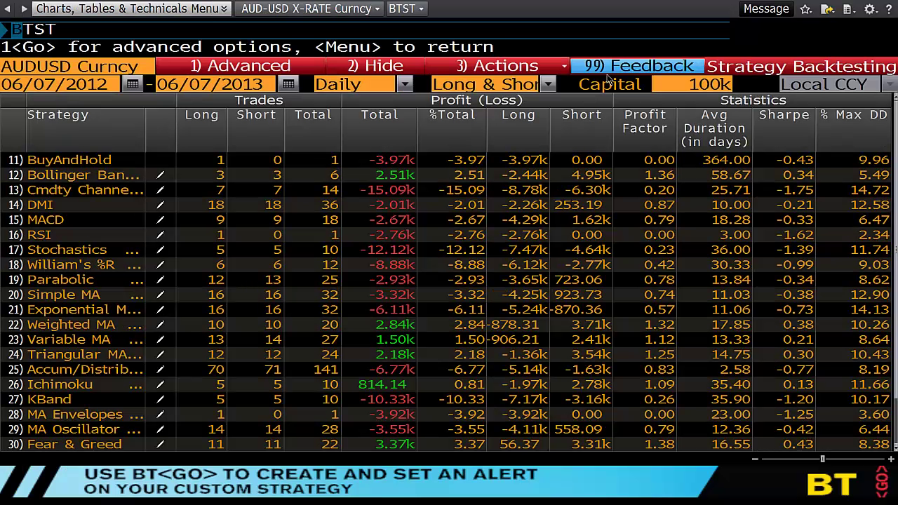
{"action": "scroll", "coordinate": [34, 420], "scroll_direction": "down", "scroll_amount": 3}
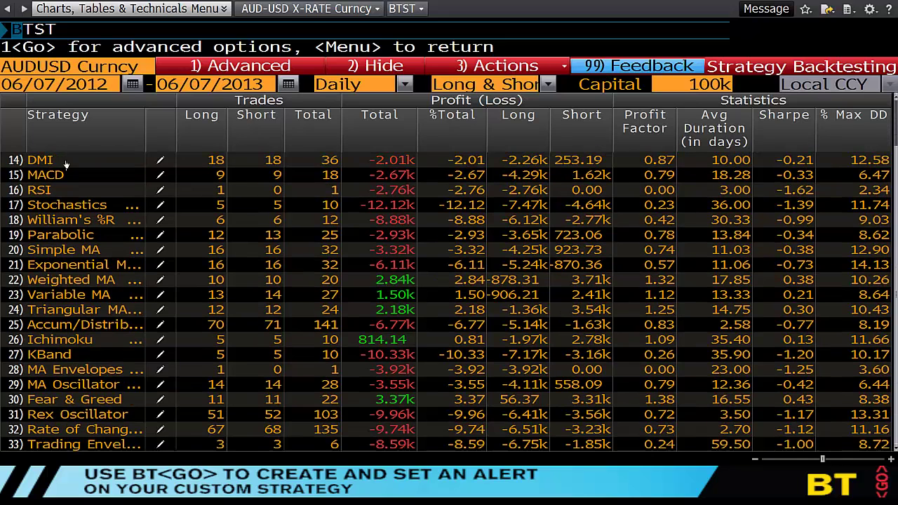
{"action": "scroll", "coordinate": [42, 308], "scroll_direction": "up", "scroll_amount": 3}
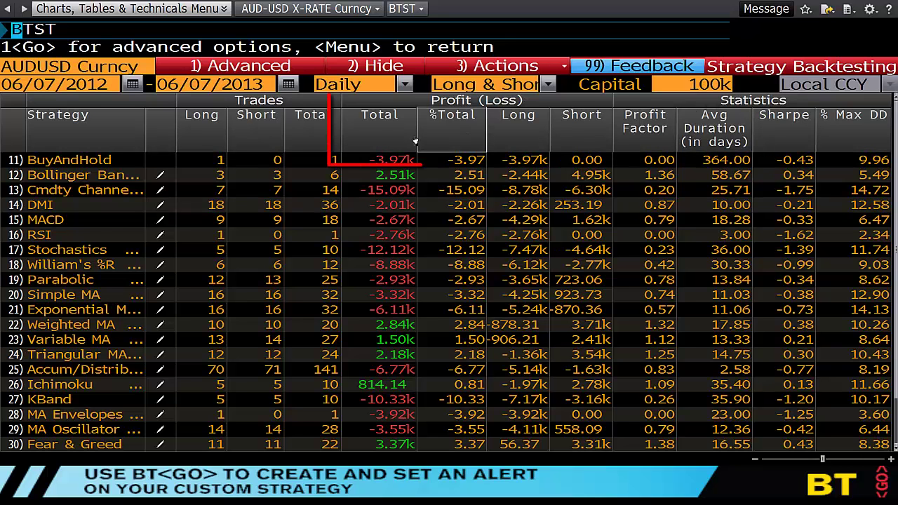
{"action": "left_click", "coordinate": [379, 133]}
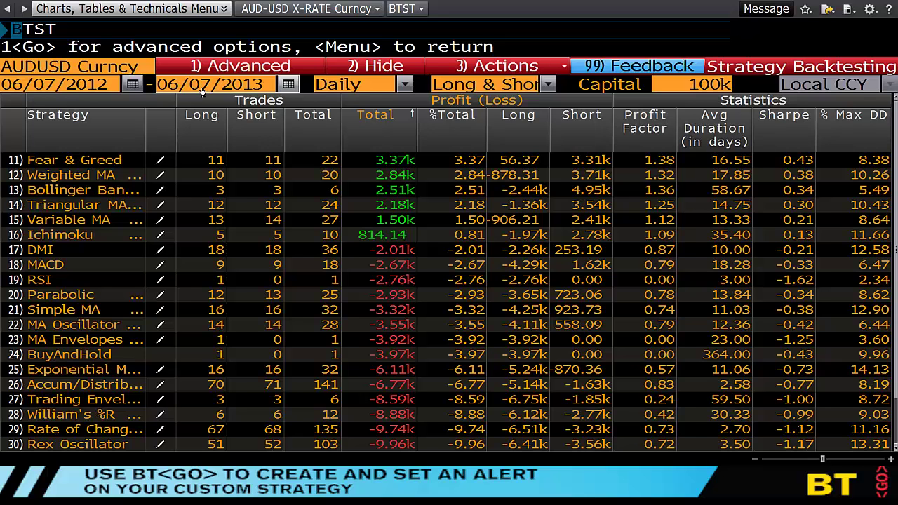
Step: Change the backtest start date to 06/07/2008 and rerun it over five years
{"action": "left_click", "coordinate": [95, 83]}
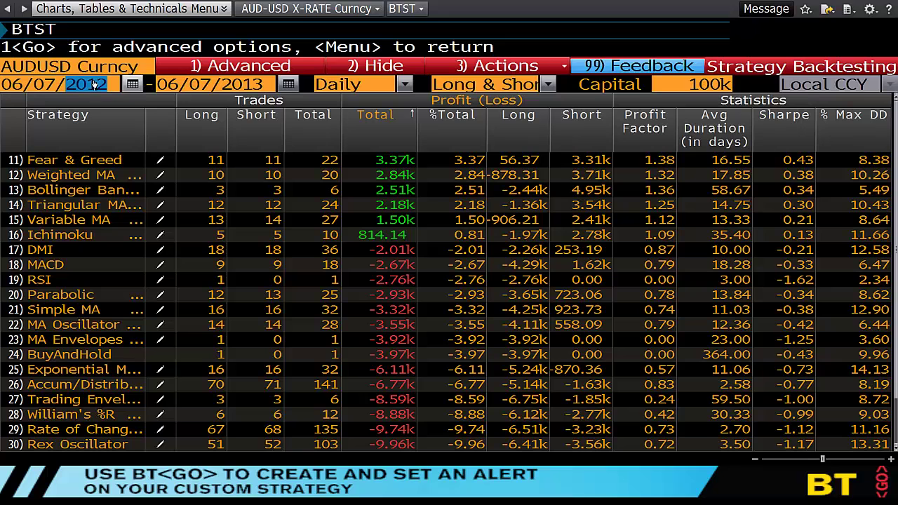
{"action": "type", "text": "200"}
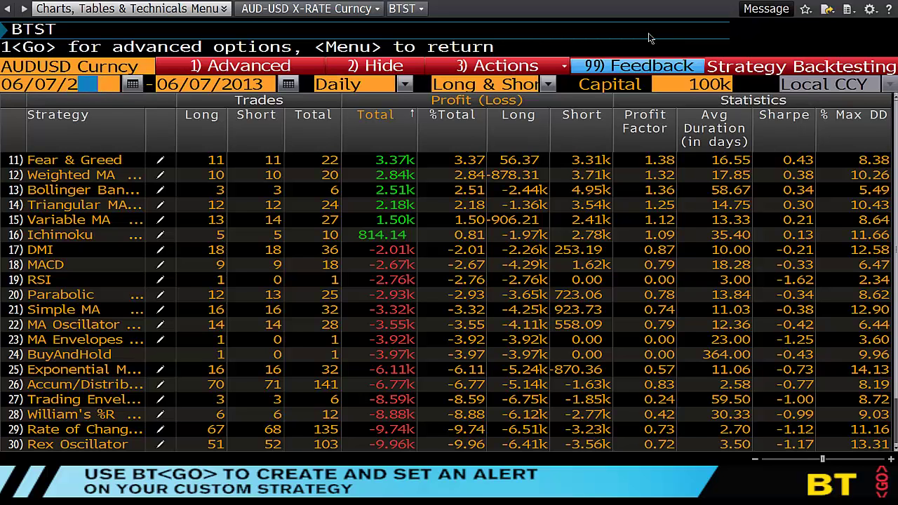
{"action": "type", "text": "8"}
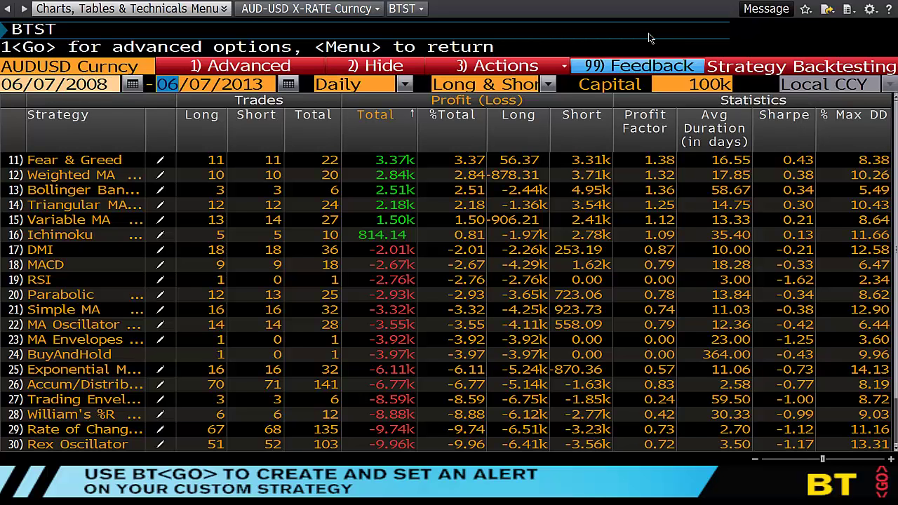
{"action": "key", "text": "Return"}
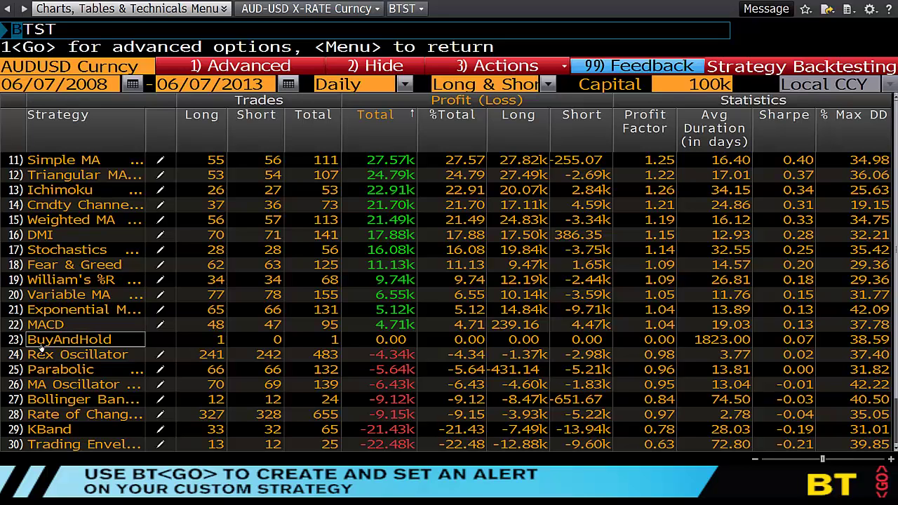
{"action": "left_click", "coordinate": [404, 85]}
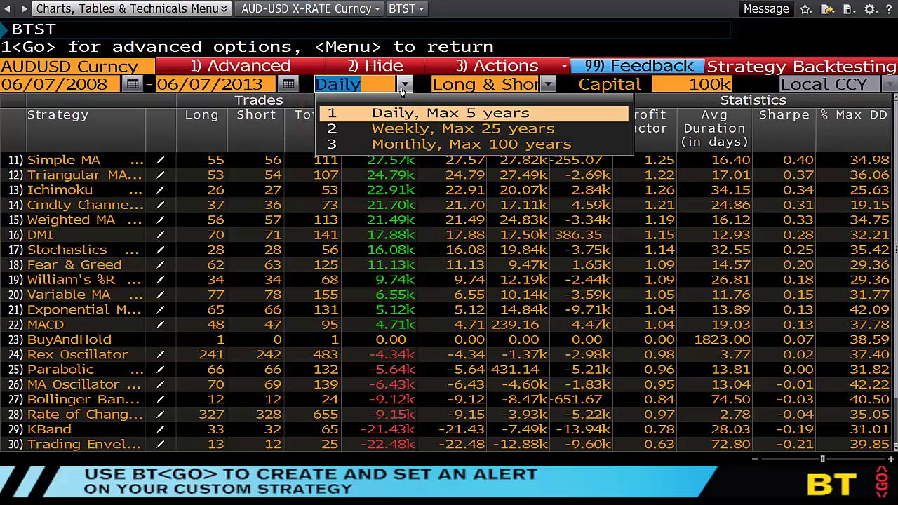
{"action": "left_click", "coordinate": [404, 85]}
{"action": "left_click", "coordinate": [550, 85]}
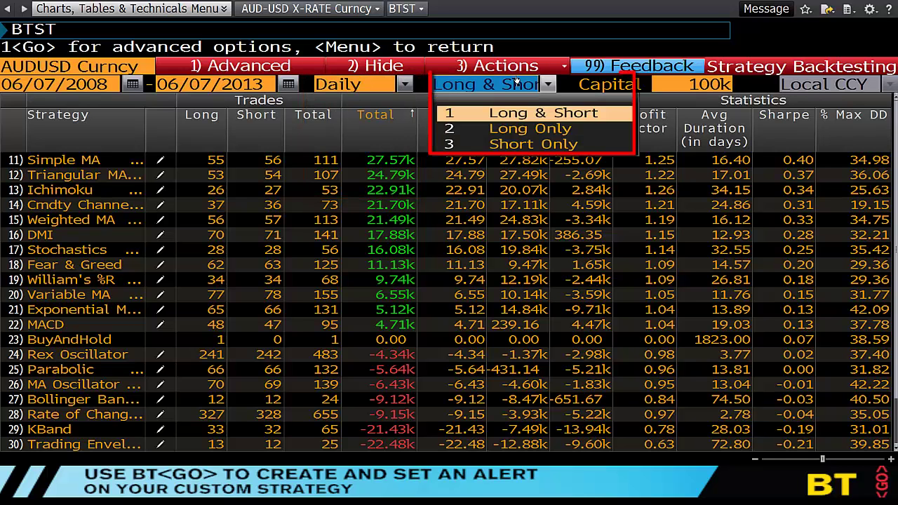
{"action": "left_click", "coordinate": [551, 85]}
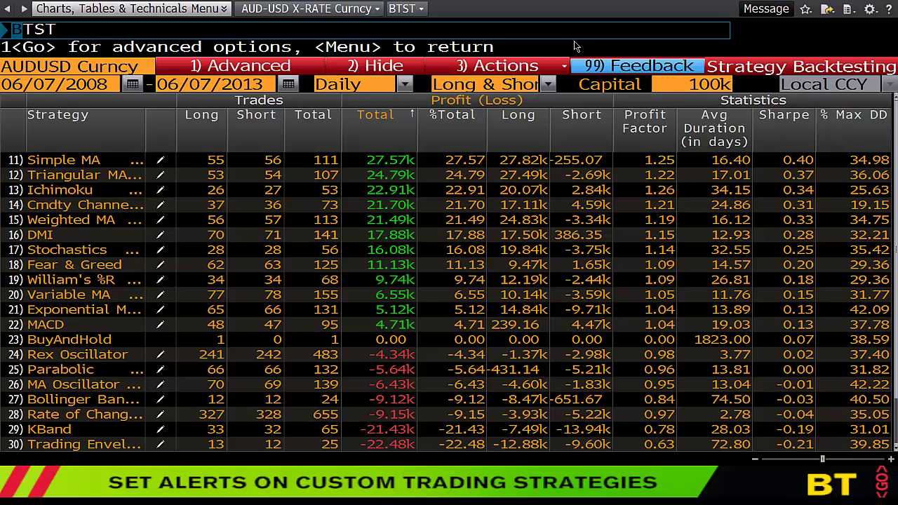
Step: Open the Simple MA backtest results and pan and zoom its trade chart
{"action": "left_click", "coordinate": [120, 167]}
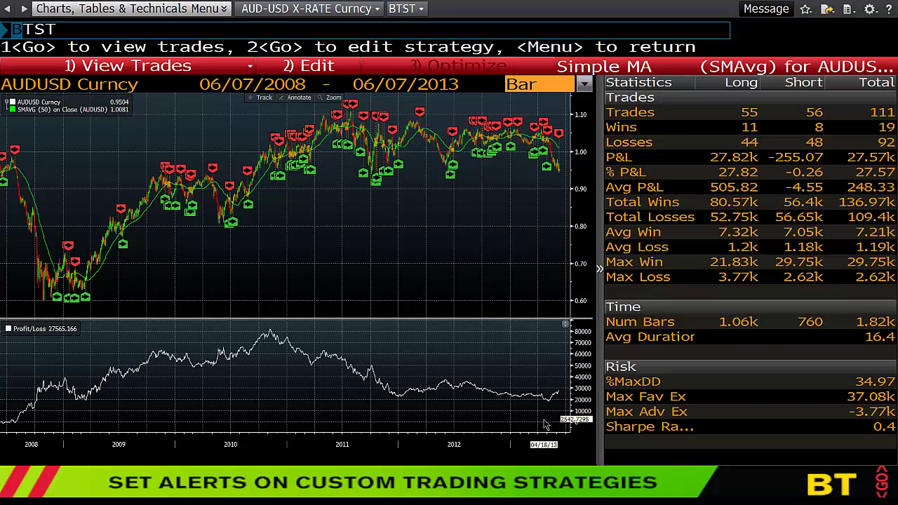
{"action": "left_click_drag", "start_coordinate": [533, 294], "coordinate": [534, 271]}
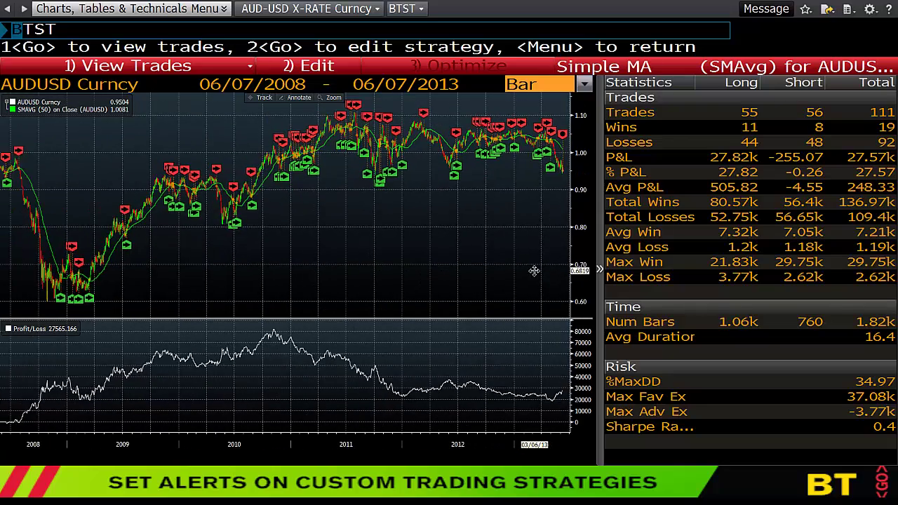
{"action": "scroll", "coordinate": [257, 423], "scroll_direction": "up", "scroll_amount": 5}
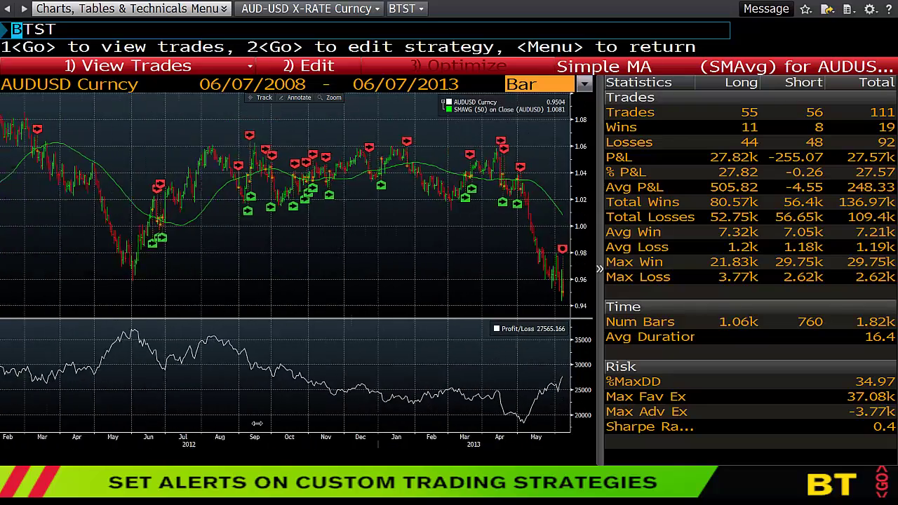
{"action": "scroll", "coordinate": [257, 423], "scroll_direction": "up", "scroll_amount": 2}
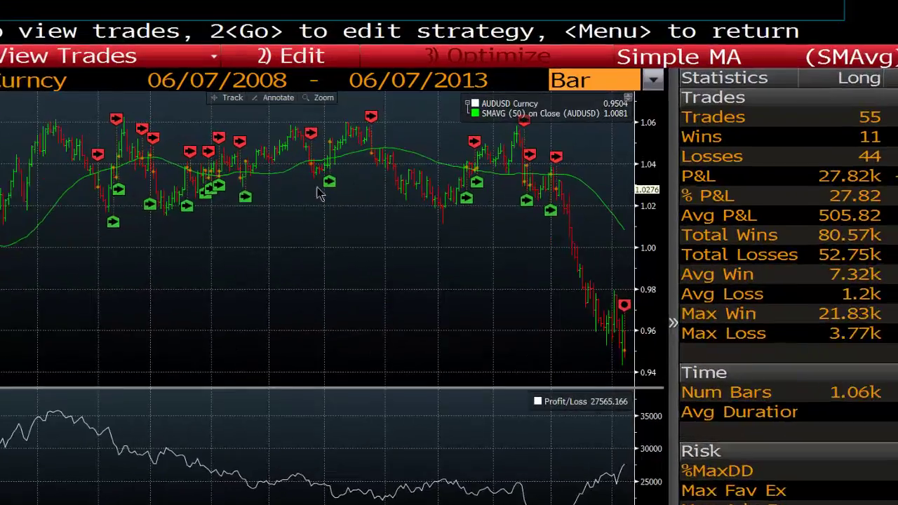
{"action": "mouse_move", "coordinate": [332, 179]}
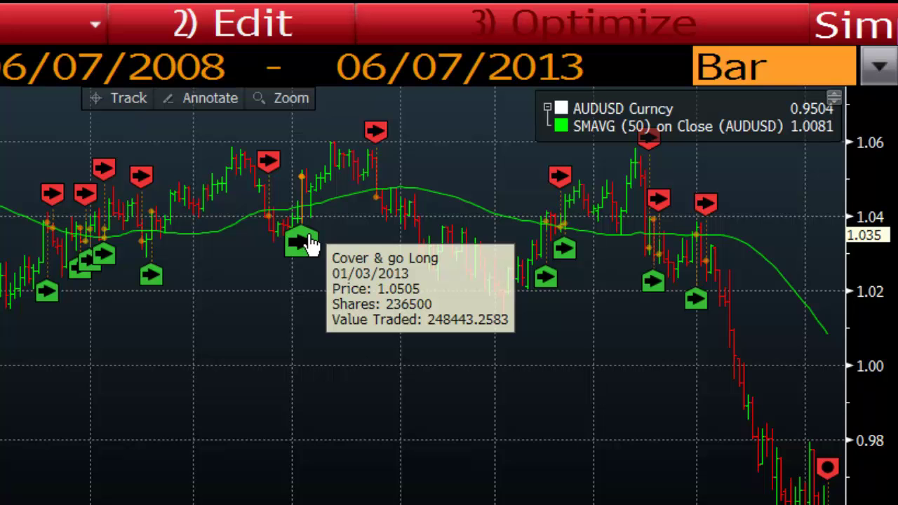
{"action": "mouse_move", "coordinate": [376, 141]}
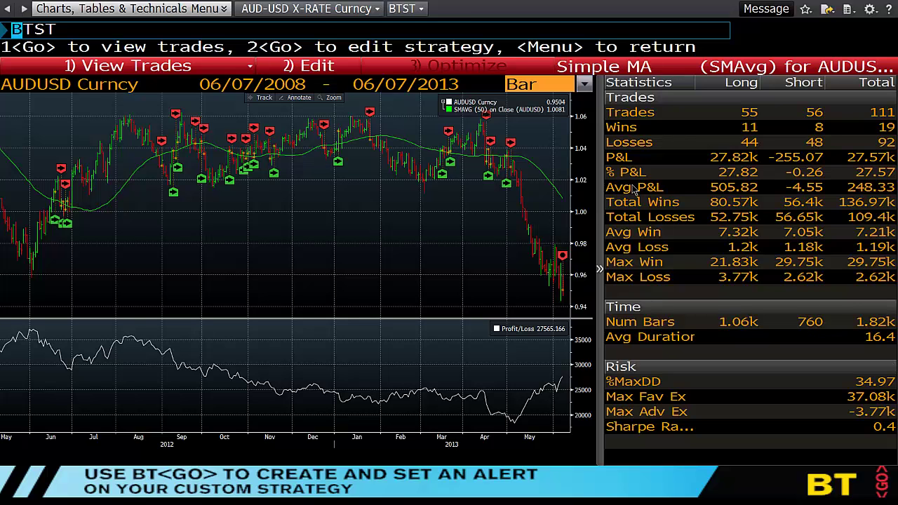
Step: Edit the Simple MA strategy and add RSI(14) as a second factor, RSI1
{"action": "left_click", "coordinate": [305, 66]}
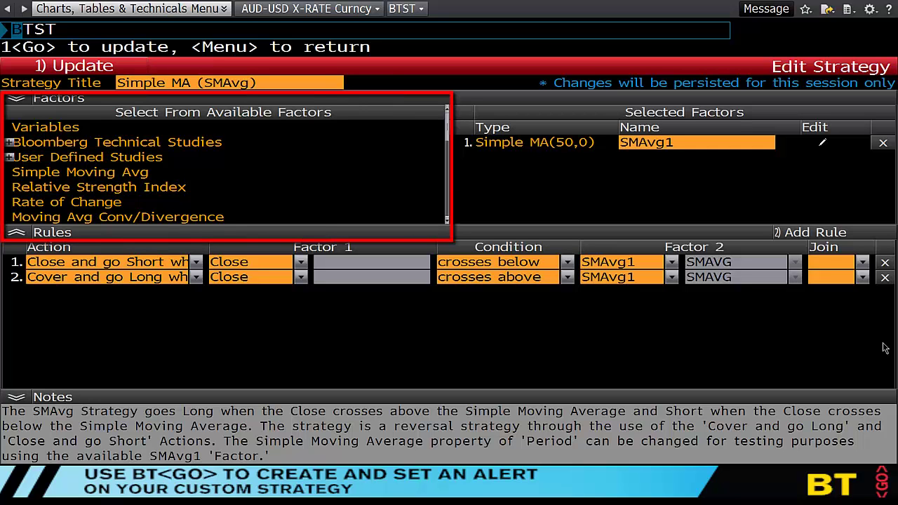
{"action": "left_click", "coordinate": [115, 188]}
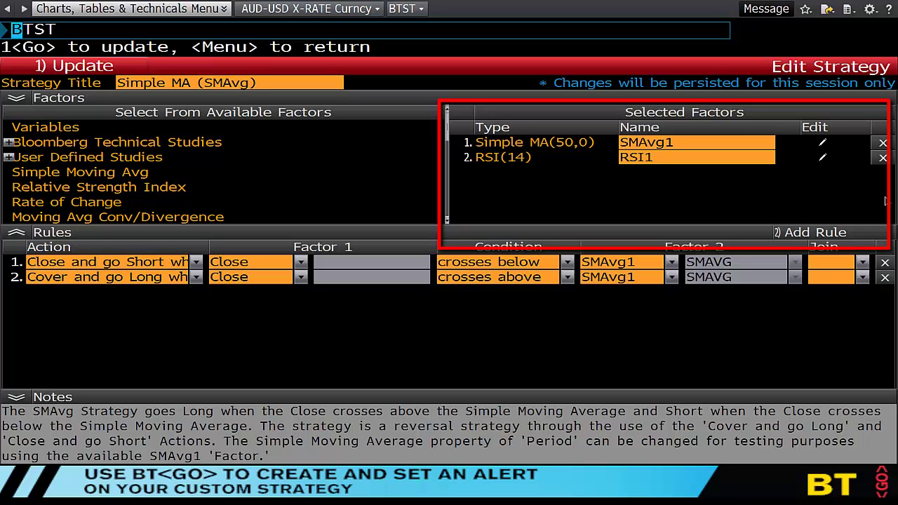
Step: Add rule 3, Enter Long when RSI1 crosses above Open, and join rule 2 with AND
{"action": "left_click", "coordinate": [877, 239]}
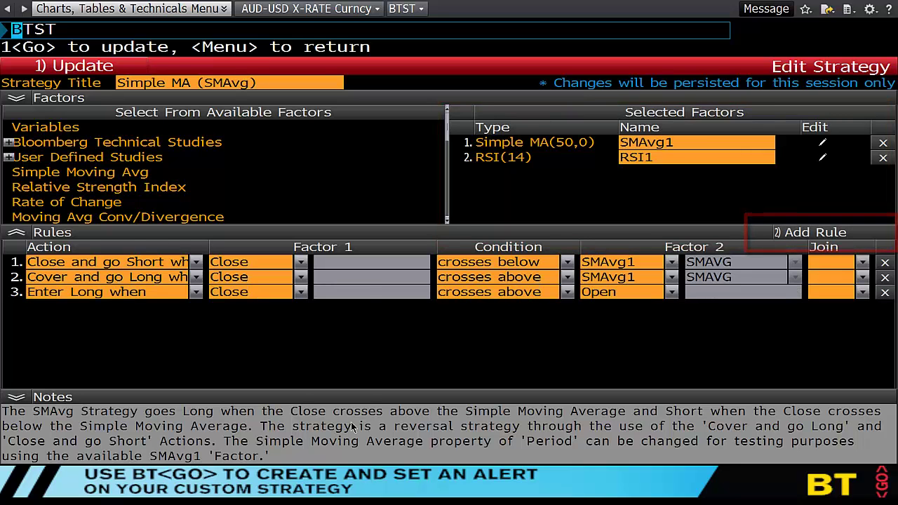
{"action": "left_click", "coordinate": [267, 292]}
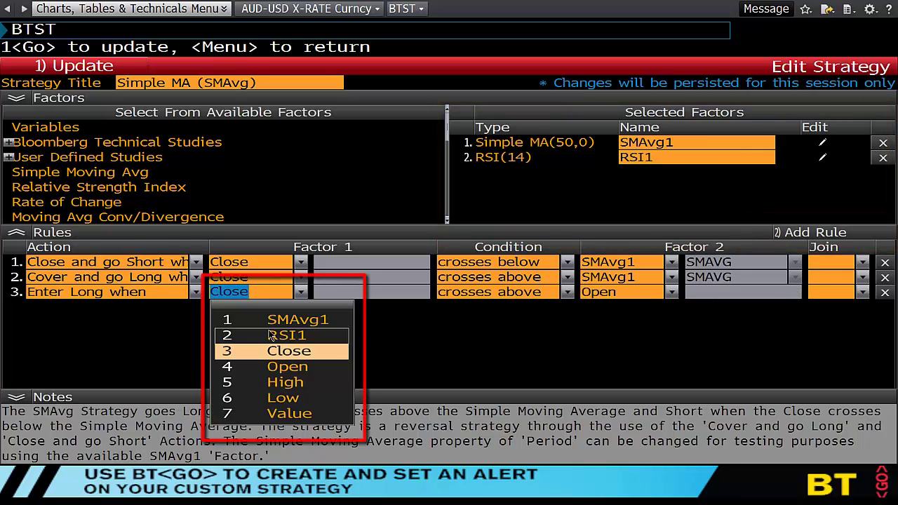
{"action": "left_click", "coordinate": [277, 335]}
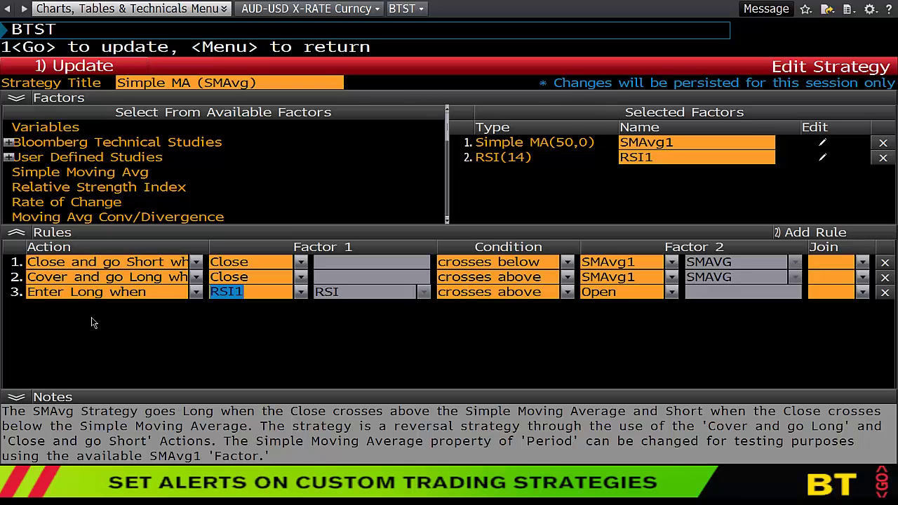
{"action": "left_click", "coordinate": [831, 278]}
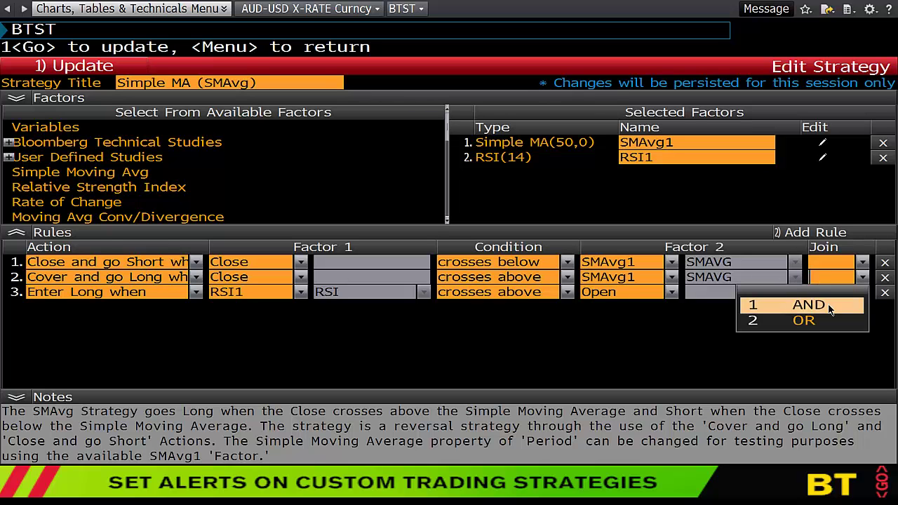
{"action": "left_click", "coordinate": [820, 306]}
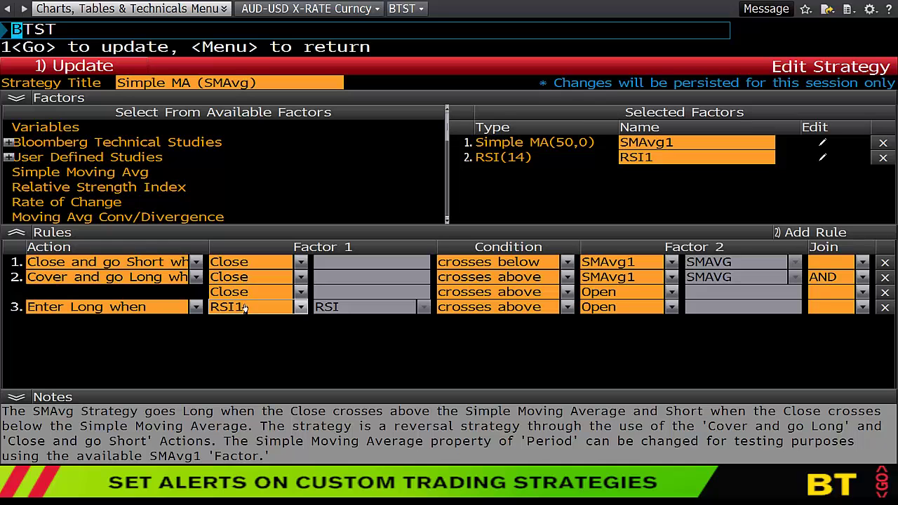
{"action": "left_click", "coordinate": [600, 307]}
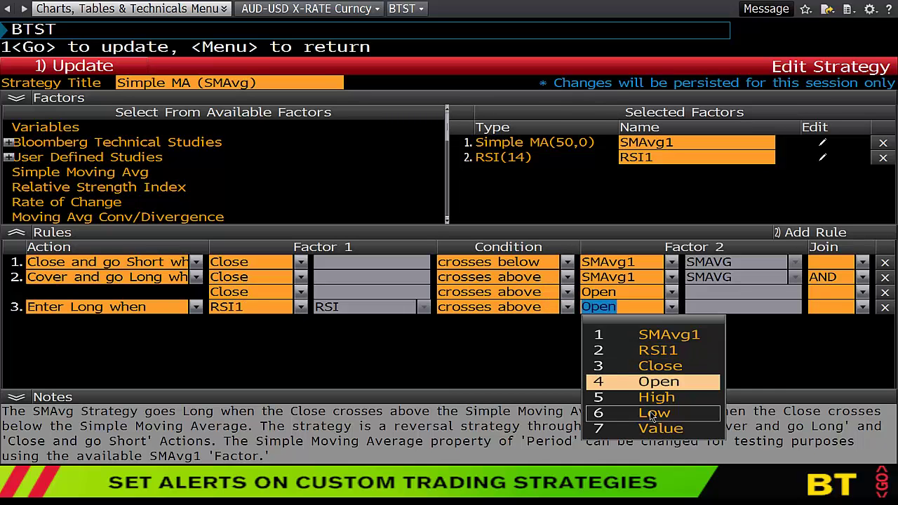
Step: Remove the RSI1 factor and its rules, then reopen Simple MA from the strategy ranking
{"action": "left_click", "coordinate": [883, 158]}
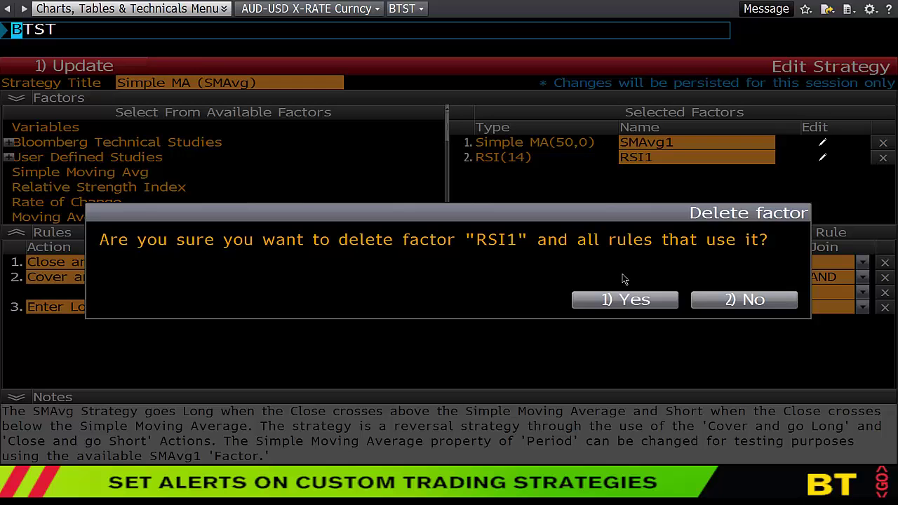
{"action": "left_click", "coordinate": [630, 300]}
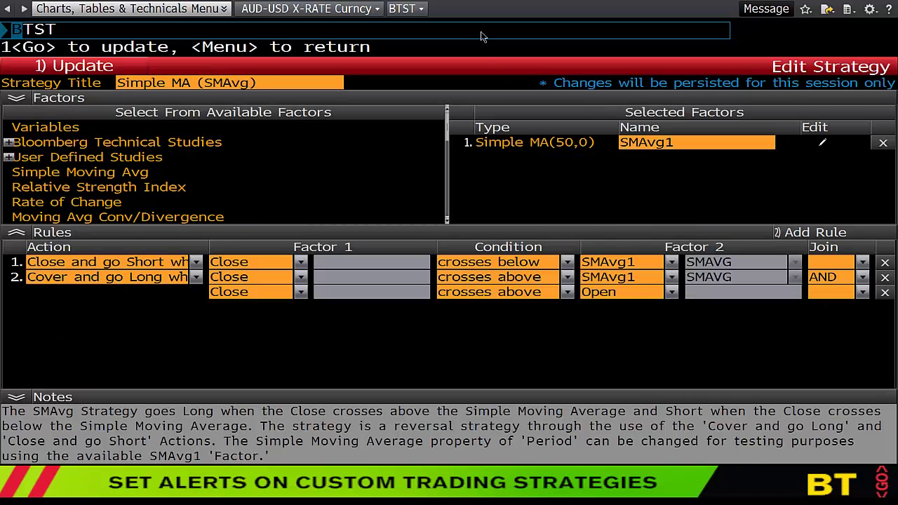
{"action": "left_click", "coordinate": [307, 48]}
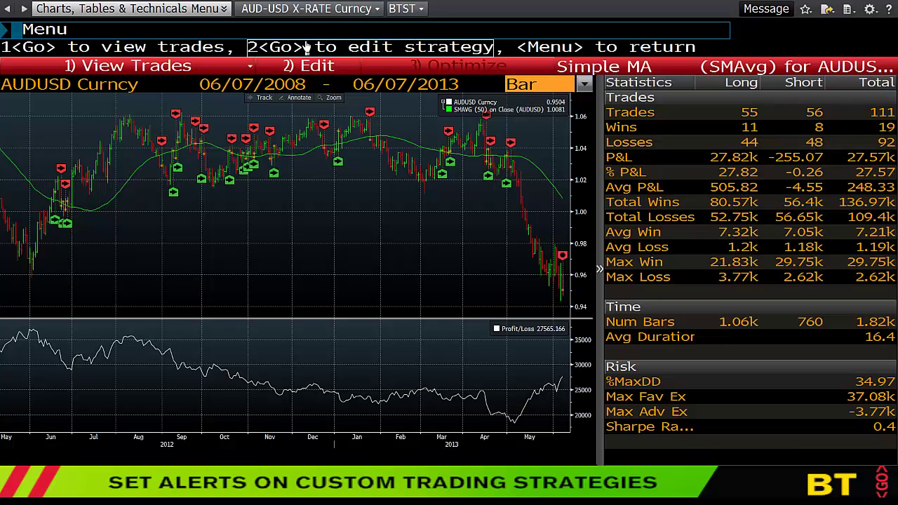
{"action": "left_click", "coordinate": [582, 55]}
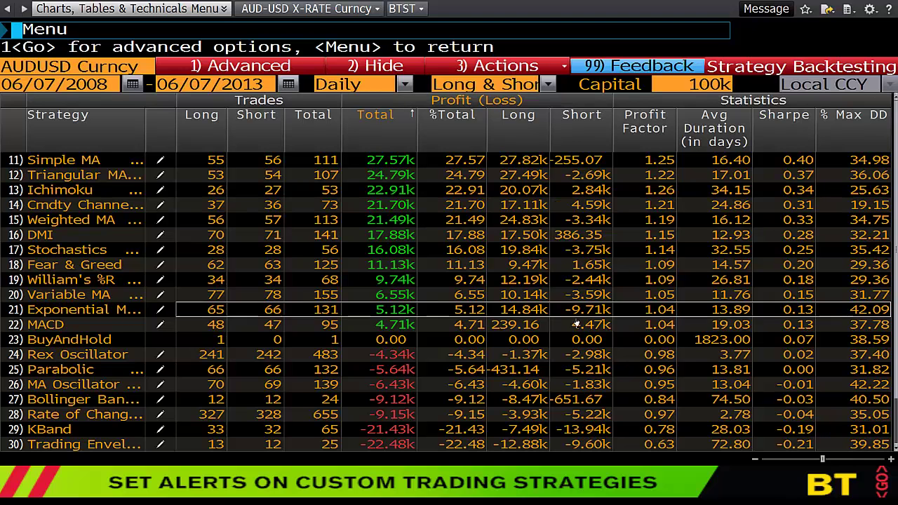
{"action": "left_click", "coordinate": [260, 163]}
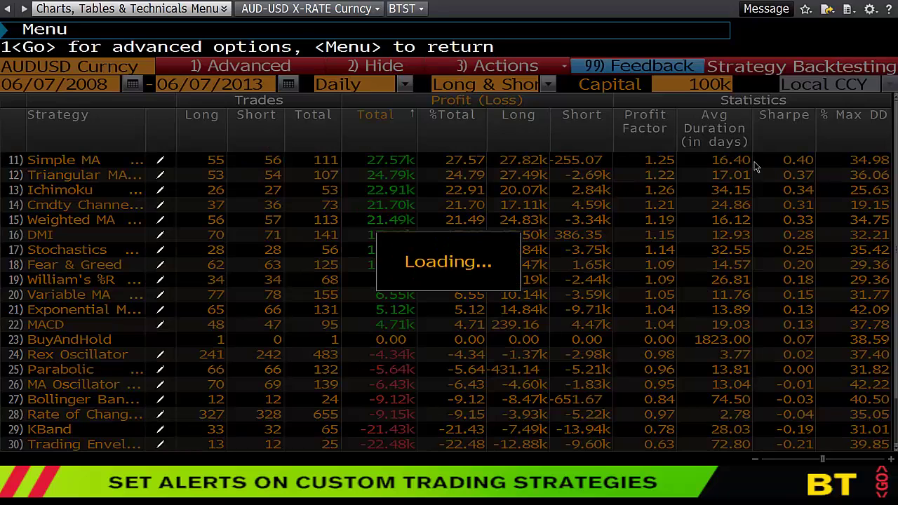